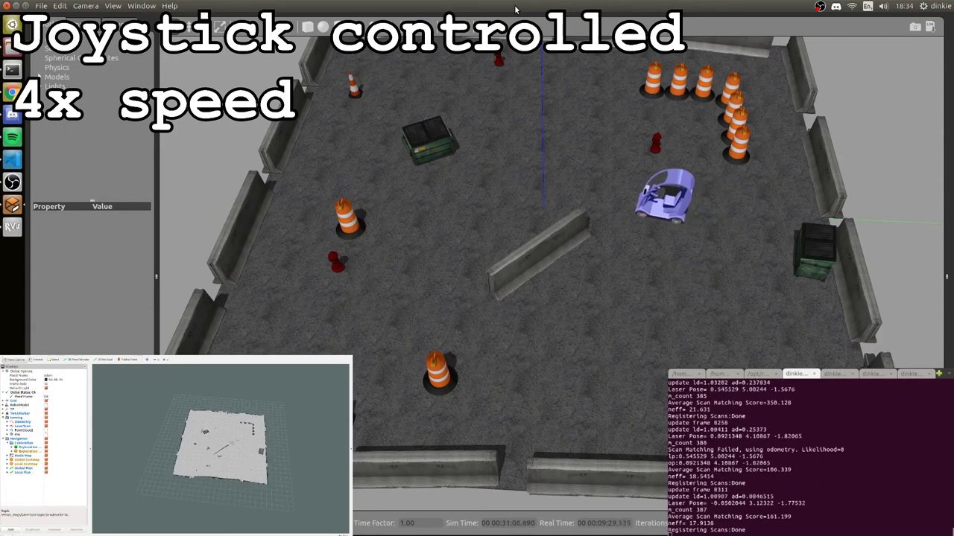
# Step: Bring up the terminal session that holds the map_server map_saver commands for the scanned map
pyautogui.click(829, 374)
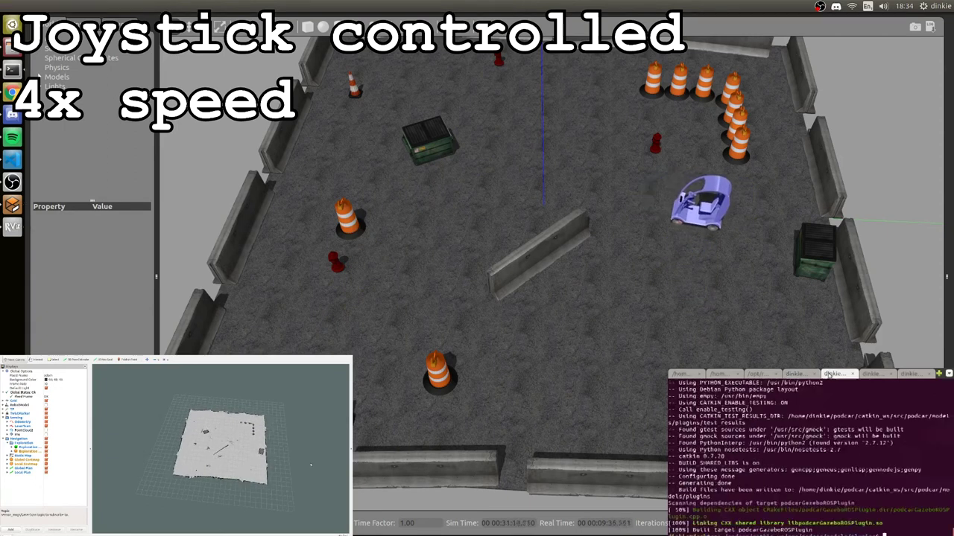
pyautogui.click(873, 375)
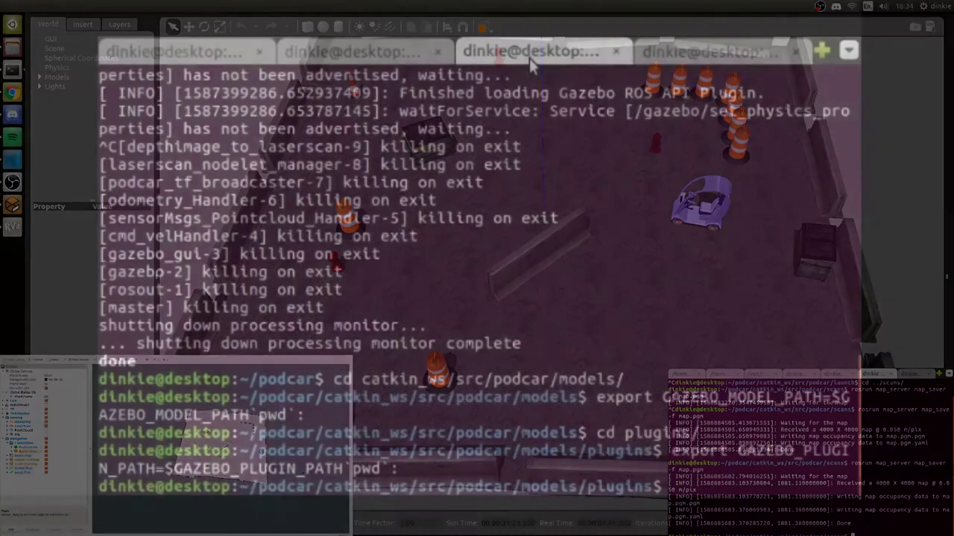
# Step: Launch the Gazebo simulation by running roslaunch podcar podcarsim.launch from the models/plugins directory
pyautogui.write('roslaunch')
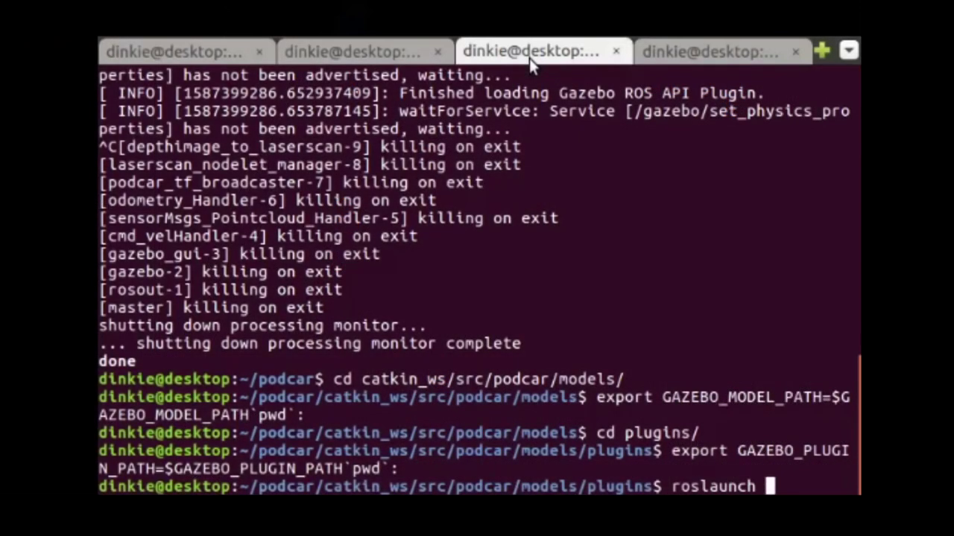
pyautogui.write(' podcar podcarsim.launch')
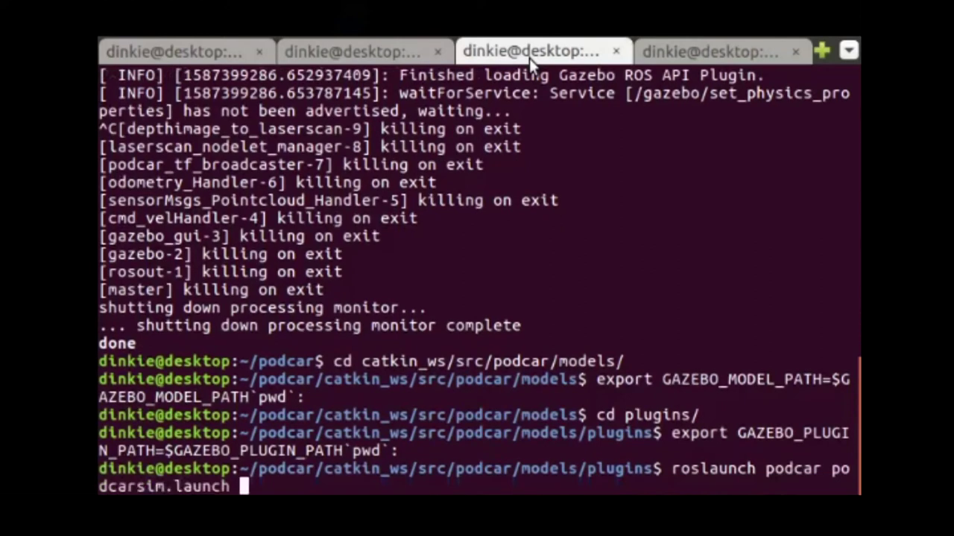
pyautogui.press('Return')
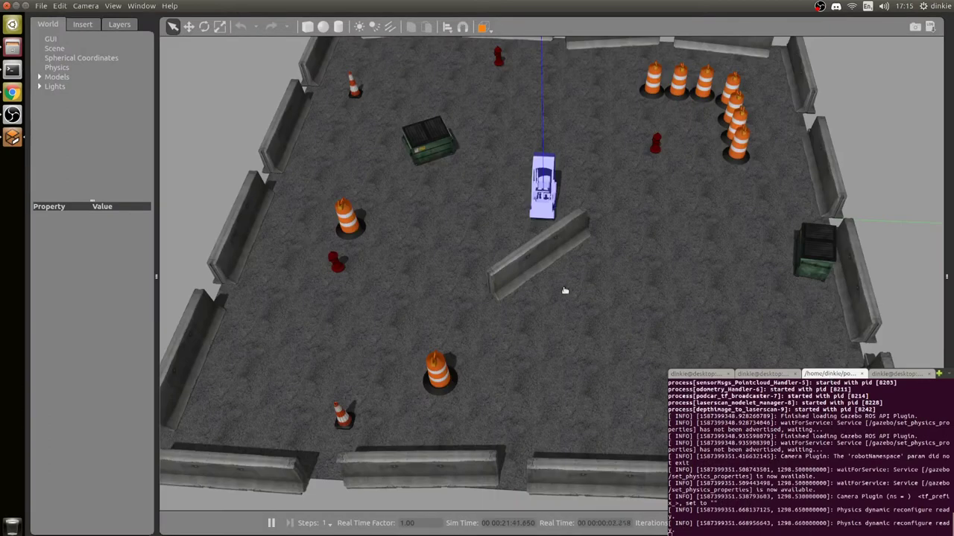
pyautogui.scroll(-5, 548, 272)
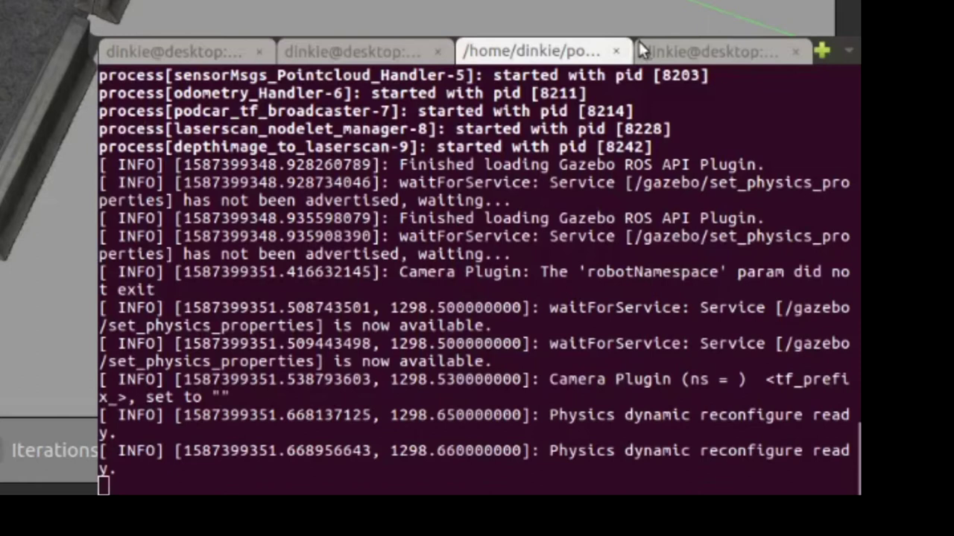
# Step: Start navigation with RViz from the neighbouring terminal session and frame the barrier costmap and vehicle frames closely
pyautogui.click(879, 375)
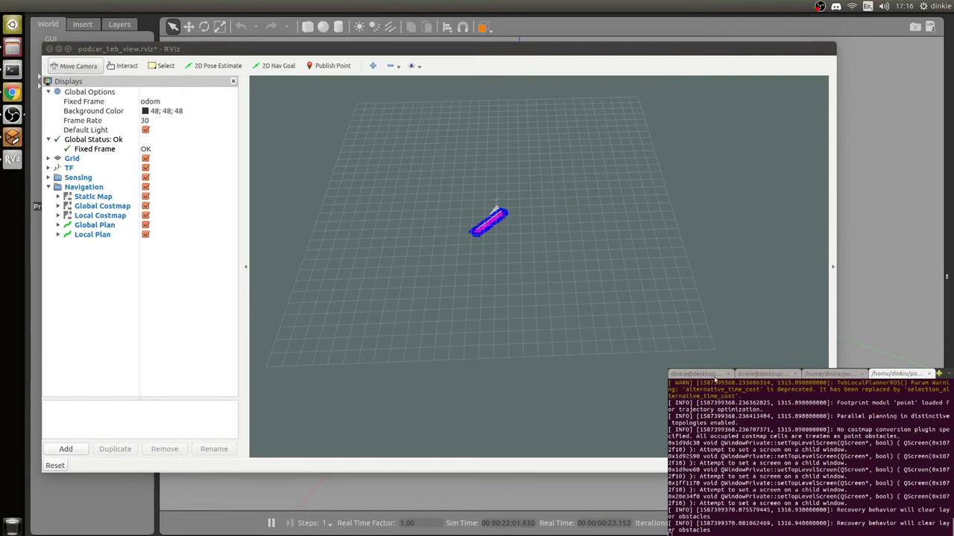
pyautogui.scroll(5, 468, 191)
pyautogui.moveTo(468, 190); pyautogui.dragTo(415, 239)
pyautogui.moveTo(470, 209); pyautogui.dragTo(490, 260)
pyautogui.scroll(-3, 512, 248)
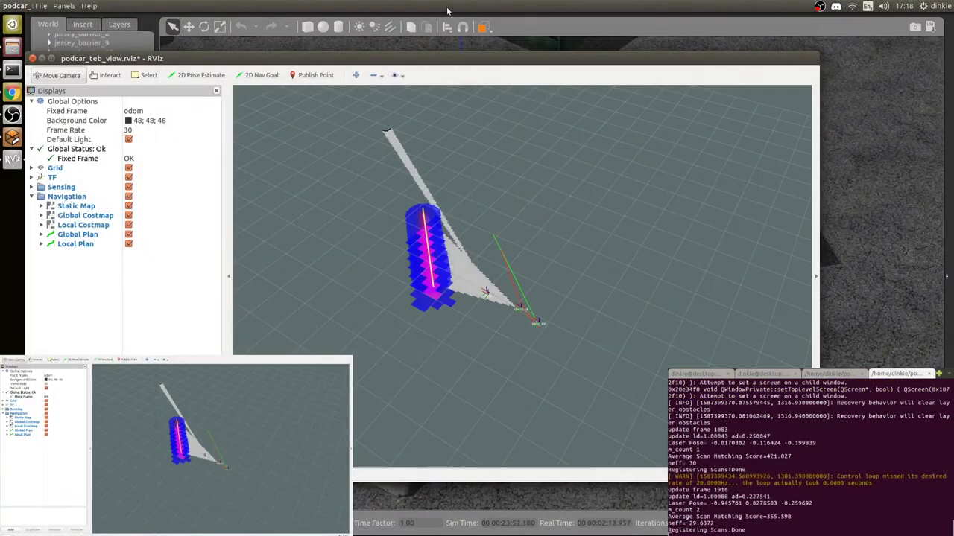
# Step: Switch to Gazebo and examine the vehicle's front wheels and its position relative to the central barrier
pyautogui.click(447, 11)
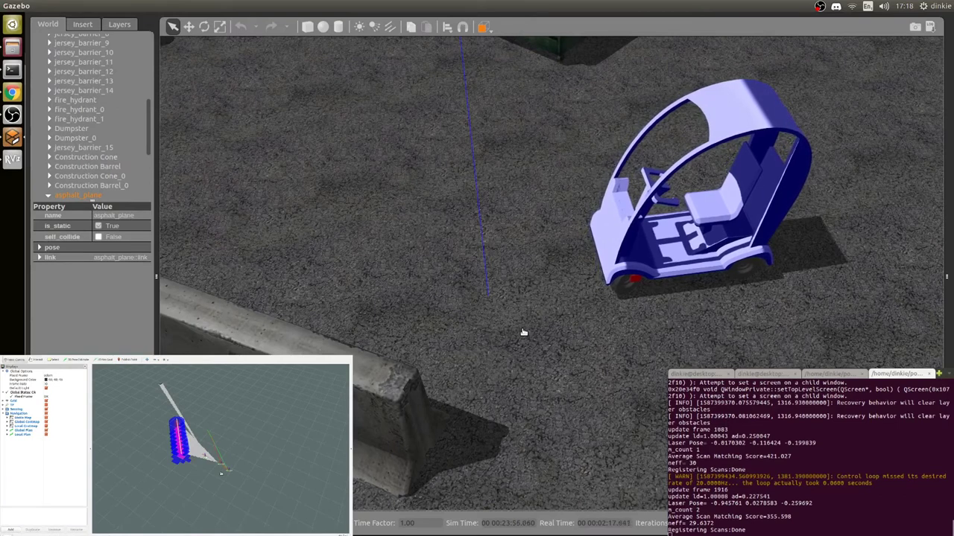
pyautogui.moveTo(547, 348); pyautogui.dragTo(390, 347, button='middle')
pyautogui.scroll(2, 387, 304)
pyautogui.moveTo(387, 304); pyautogui.dragTo(452, 340, button='middle')
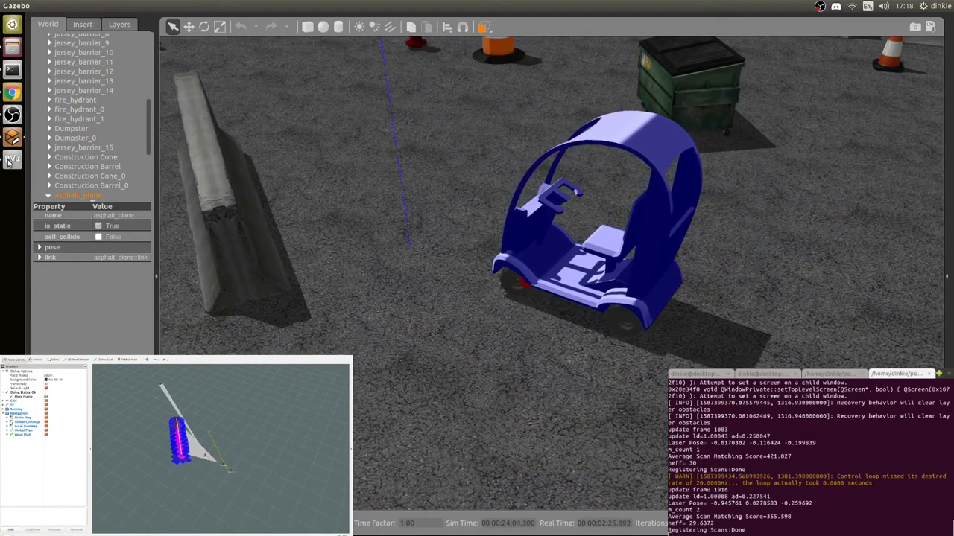
# Step: Switch to RViz and replot the path by sending successive 2D navigation goals ahead of the vehicle, alongside the barrier
pyautogui.hotkey('alt', 'Tab')
pyautogui.scroll(3, 574, 395)
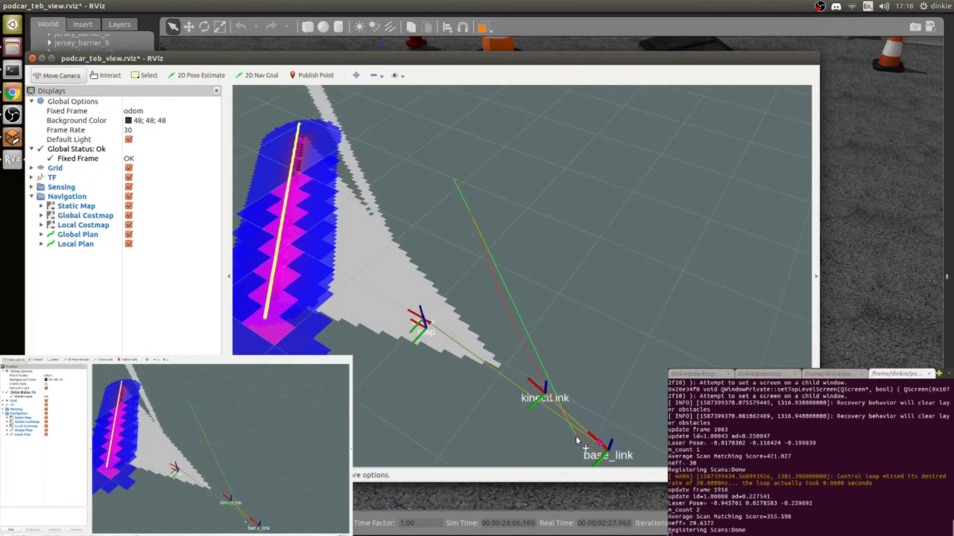
pyautogui.moveTo(579, 442); pyautogui.dragTo(542, 350, button='middle')
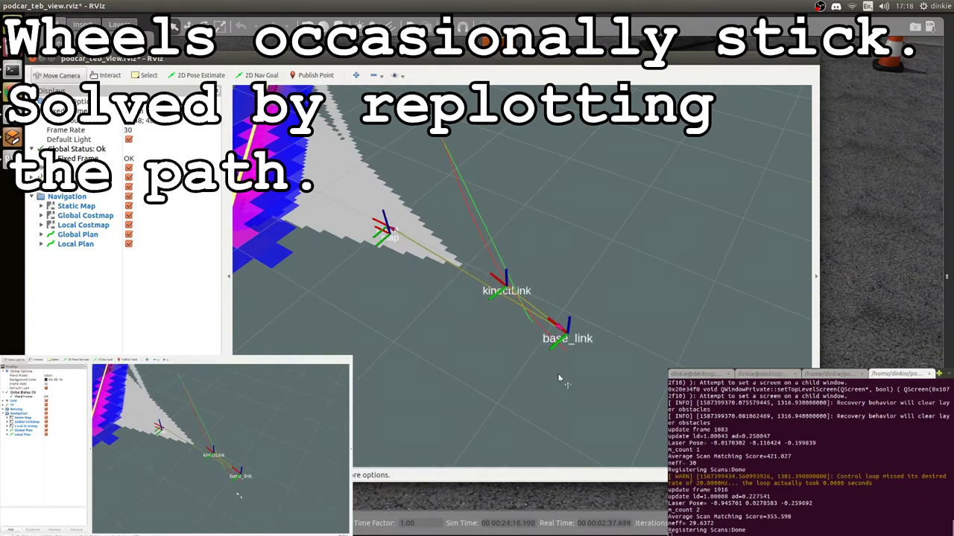
pyautogui.moveTo(564, 386); pyautogui.dragTo(528, 363)
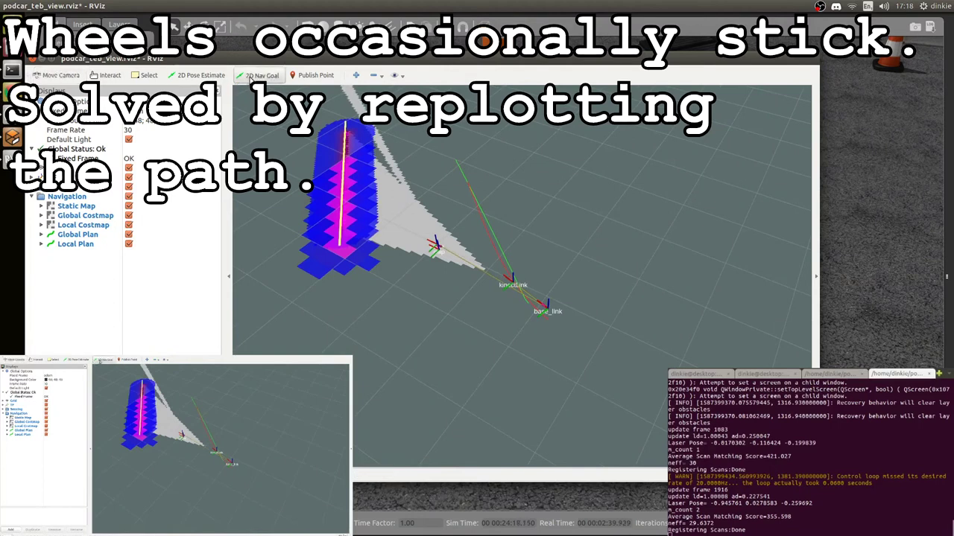
pyautogui.moveTo(444, 138); pyautogui.dragTo(443, 135)
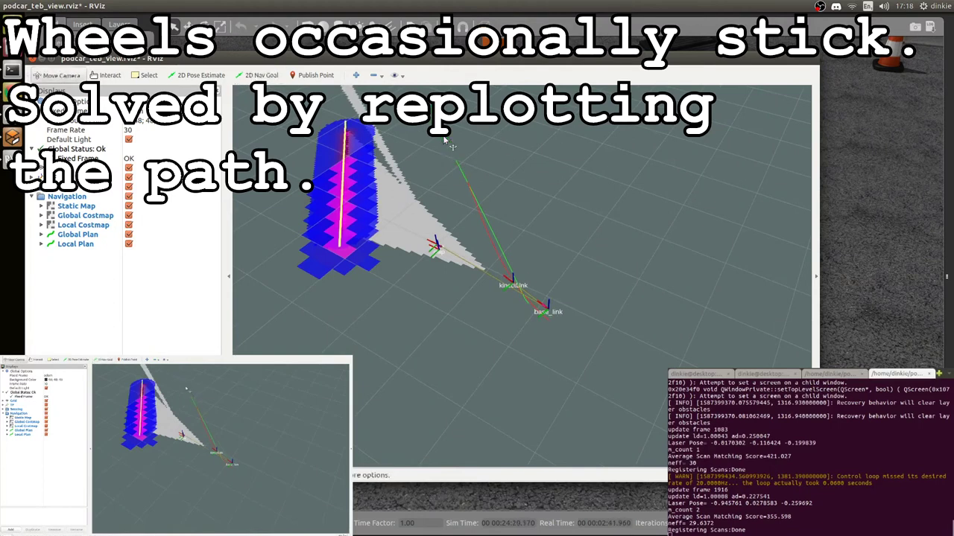
pyautogui.press('g')
pyautogui.moveTo(420, 172); pyautogui.dragTo(408, 153)
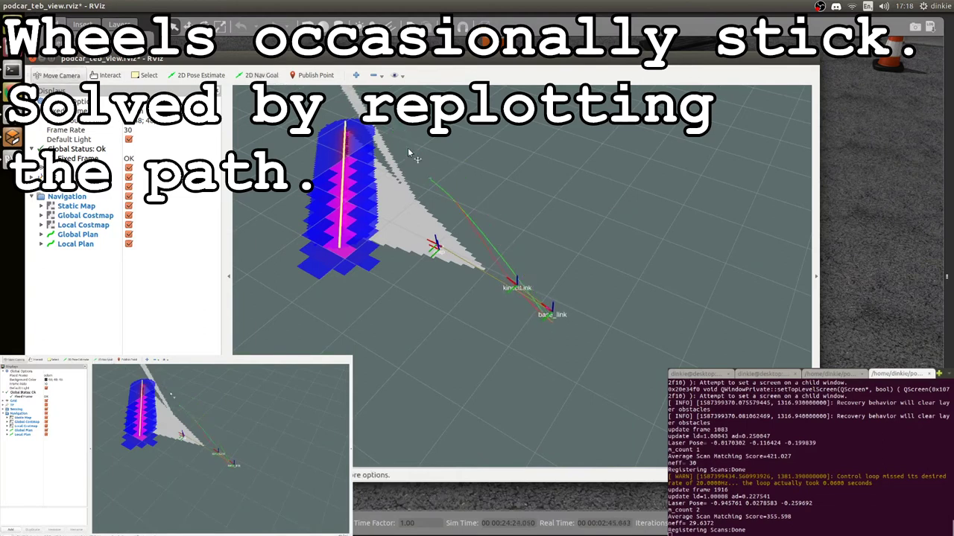
# Step: Check the vehicle's drive alongside the barrier in Gazebo and its position on the growing map in RViz
pyautogui.hotkey('alt', 'Tab')
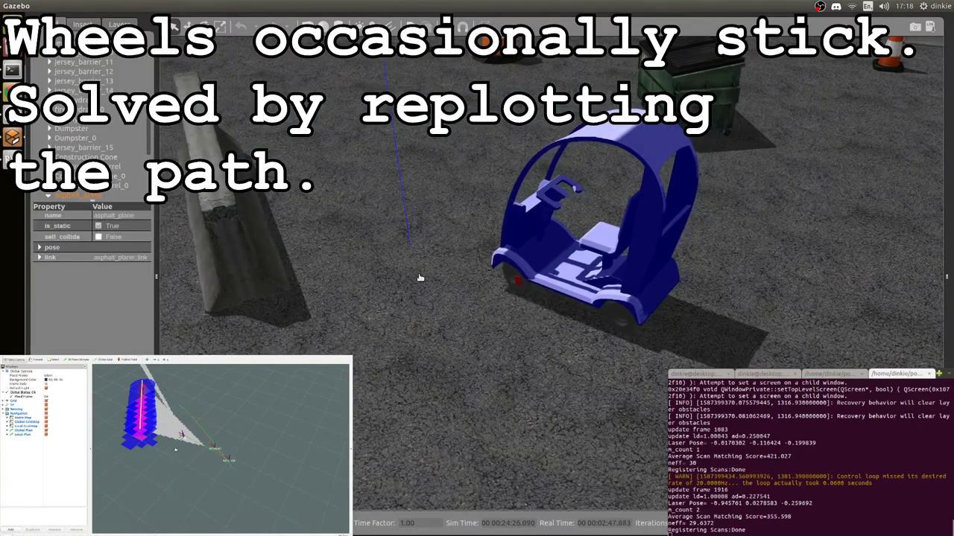
pyautogui.moveTo(420, 278); pyautogui.dragTo(517, 333, button='middle')
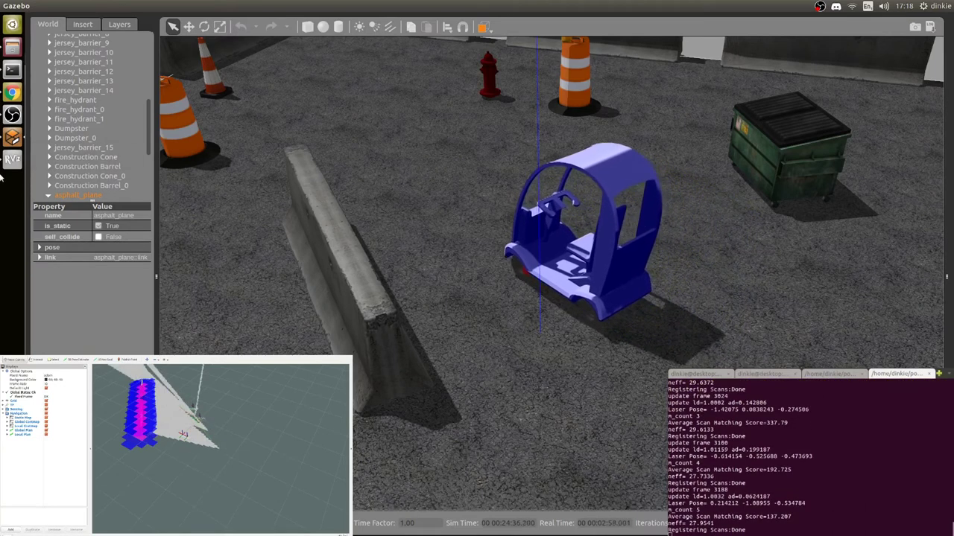
pyautogui.click(12, 159)
pyautogui.moveTo(439, 232); pyautogui.dragTo(512, 275, button='middle')
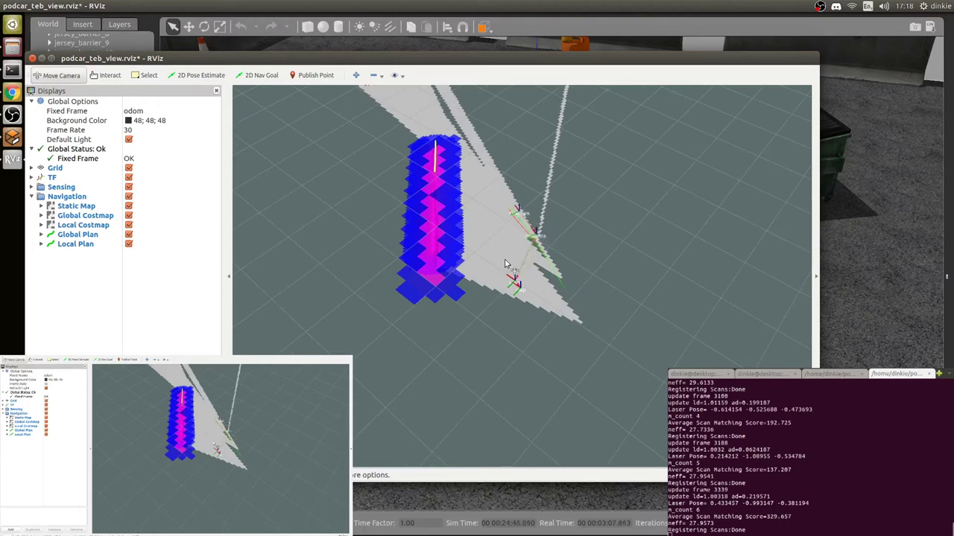
# Step: Switch to Gazebo and examine the vehicle's position within the whole enclosed course
pyautogui.hotkey('alt', 'Tab')
pyautogui.scroll(-5, 476, 298)
pyautogui.moveTo(477, 298); pyautogui.dragTo(460, 254, button='middle')
pyautogui.scroll(-3, 490, 262)
pyautogui.scroll(2, 486, 274)
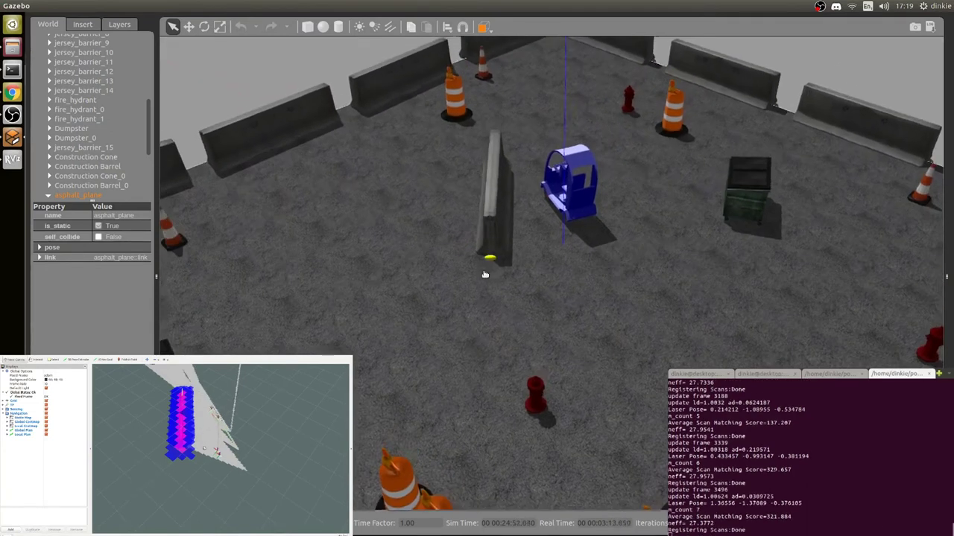
pyautogui.scroll(-3, 485, 275)
# Step: Switch to RViz and send a 2D navigation goal behind the vehicle, facing back the opposite way
pyautogui.click(12, 160)
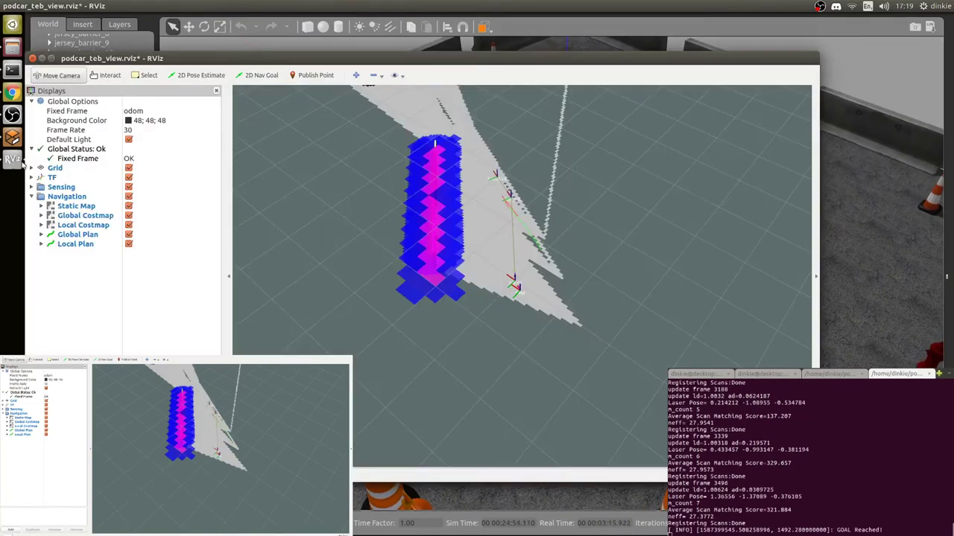
pyautogui.click(261, 75)
pyautogui.moveTo(557, 291); pyautogui.dragTo(565, 339)
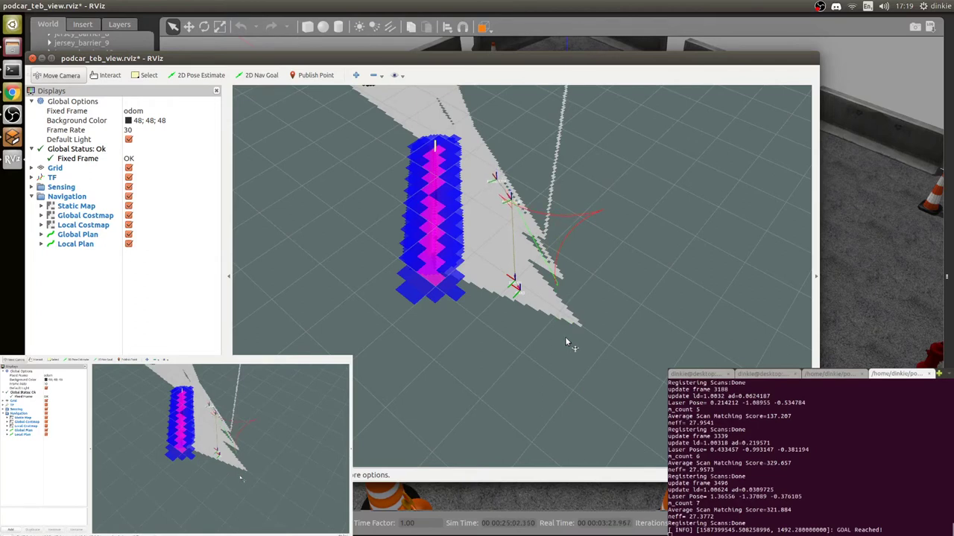
# Step: Follow the vehicle's turning manoeuvre in Gazebo and inspect its base_link and kinectLink frames on the RViz map
pyautogui.hotkey('alt', 'Tab')
pyautogui.doubleClick(549, 339)
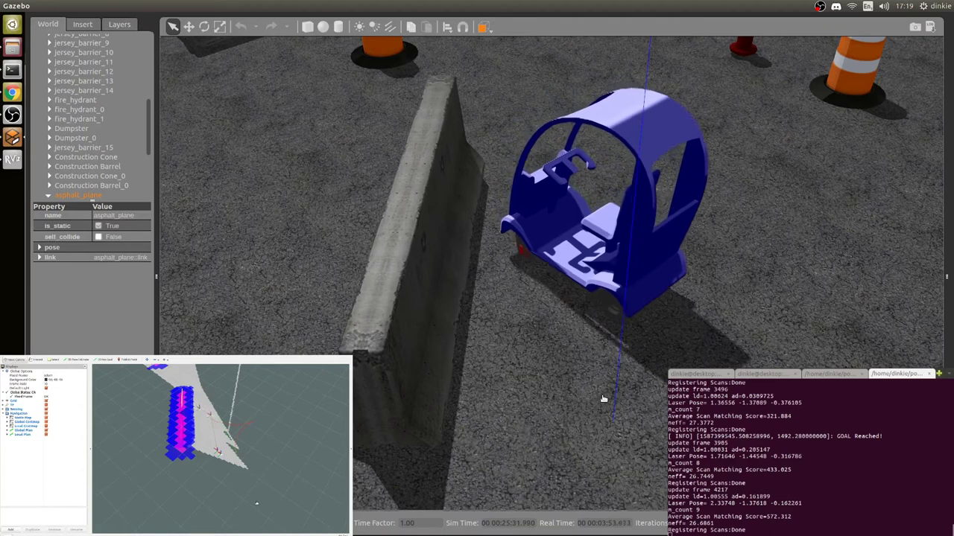
pyautogui.moveTo(610, 411); pyautogui.dragTo(482, 259)
pyautogui.scroll(-1, 482, 259)
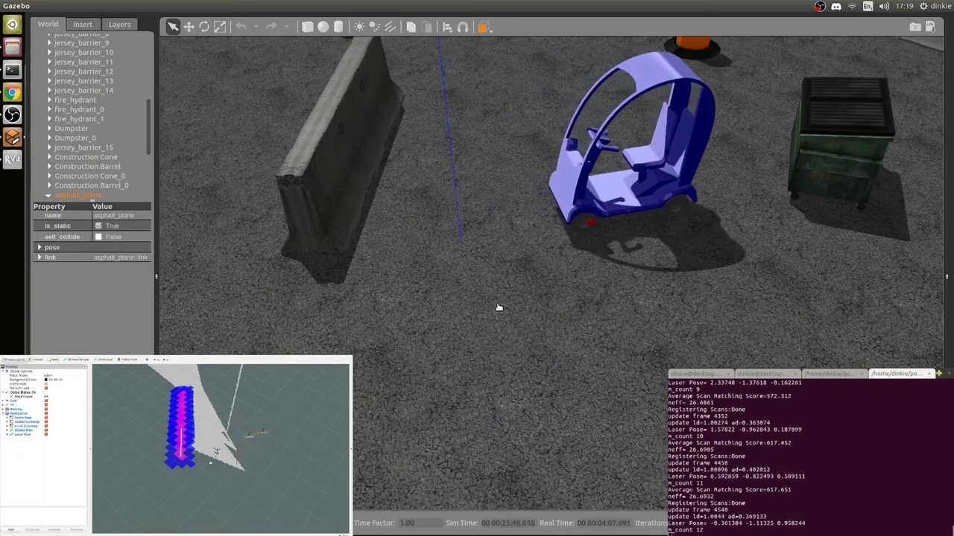
pyautogui.hotkey('alt', 'Tab')
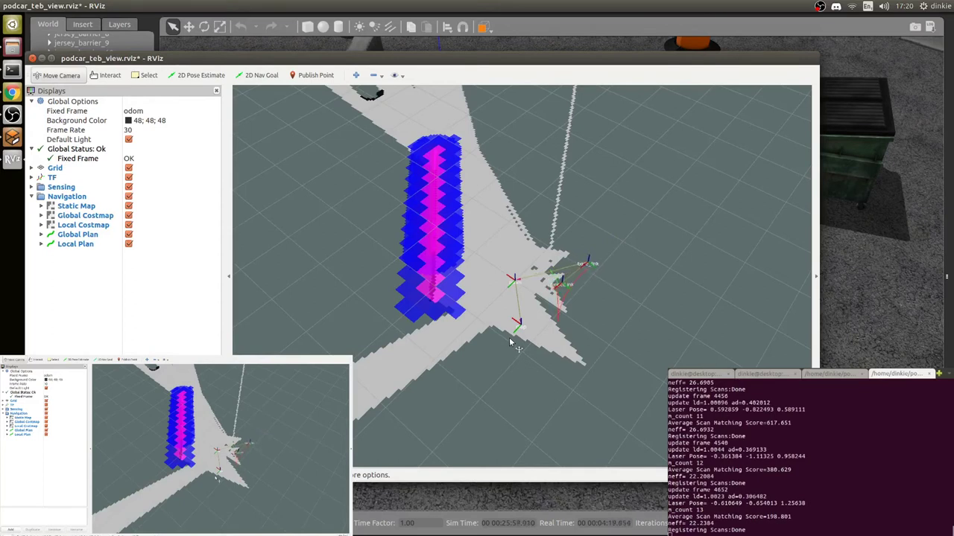
pyautogui.scroll(6, 612, 364)
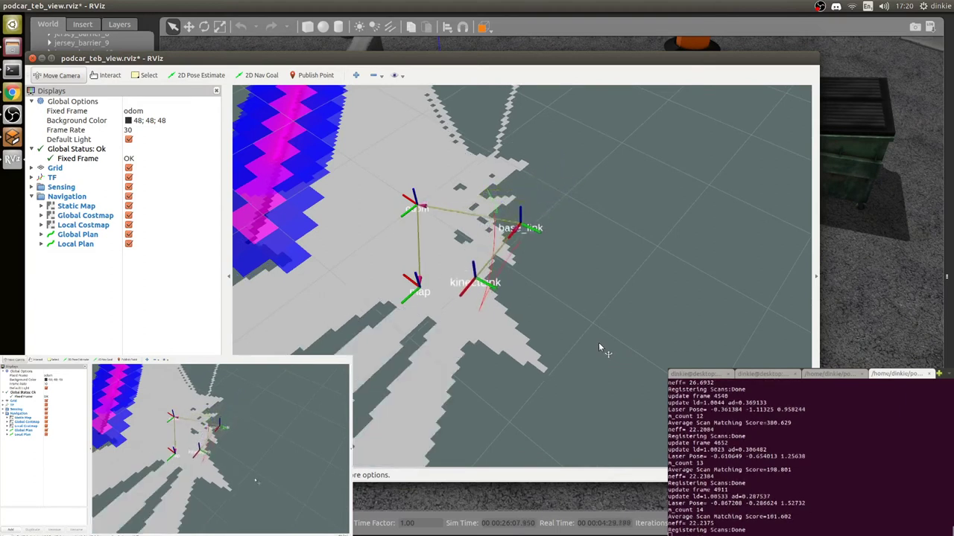
# Step: Switch to Gazebo and examine the turning vehicle and its front wheel from a low, close viewpoint
pyautogui.hotkey('alt', 'Tab')
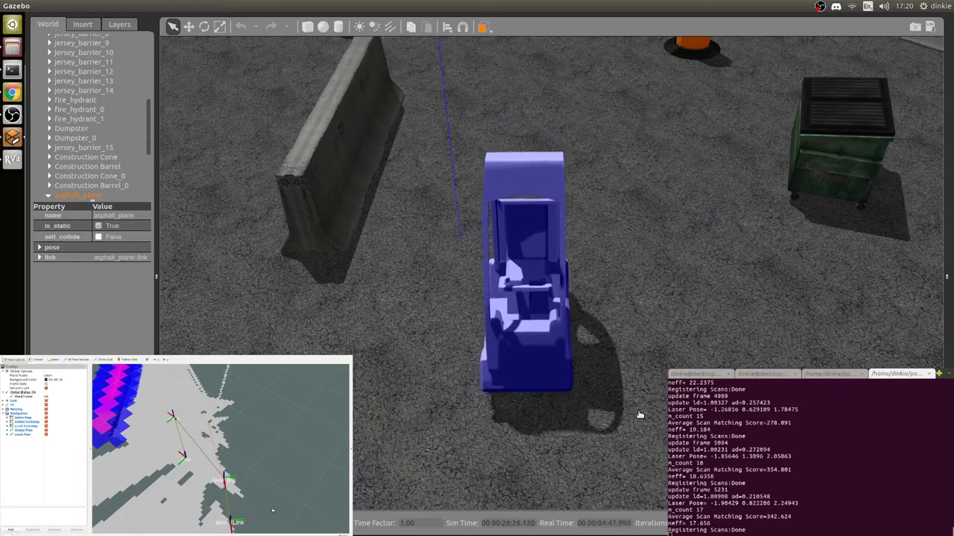
pyautogui.moveTo(432, 342); pyautogui.dragTo(504, 330, button='middle')
pyautogui.scroll(3, 442, 341)
pyautogui.moveTo(442, 342); pyautogui.dragTo(498, 321, button='middle')
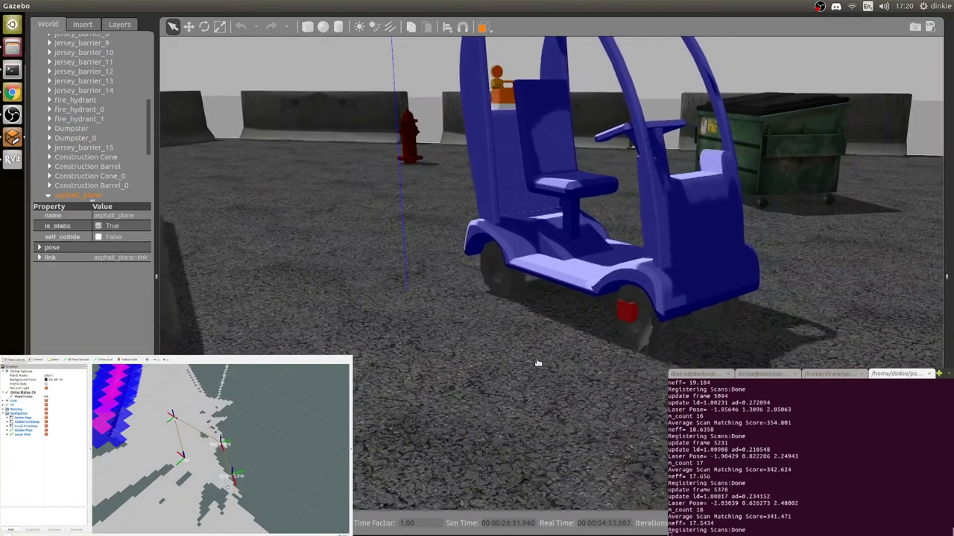